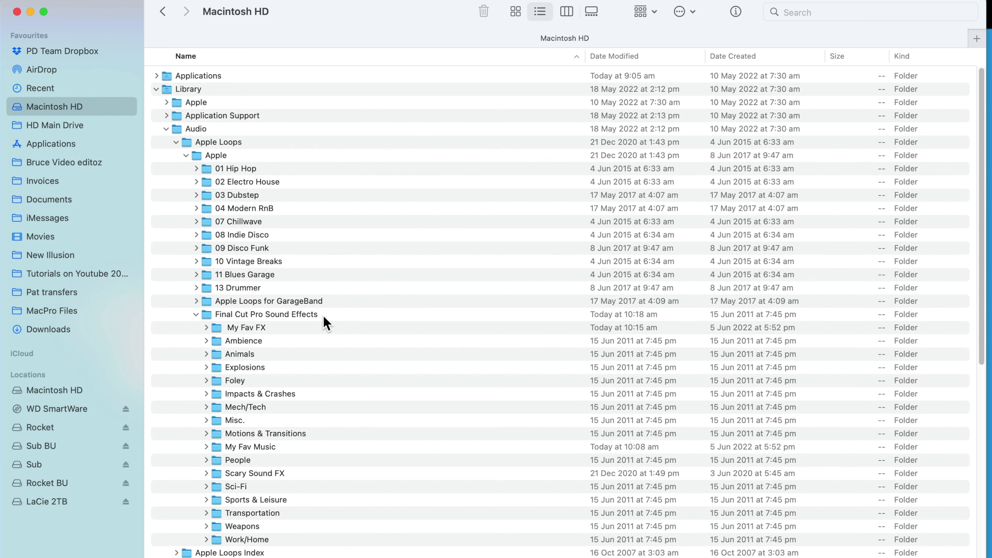
Select Final Cut Pro Sound Effects and Apple Loops, then collapse the Audio and Library folders.
{"action": "left_click", "coordinate": [326, 317]}
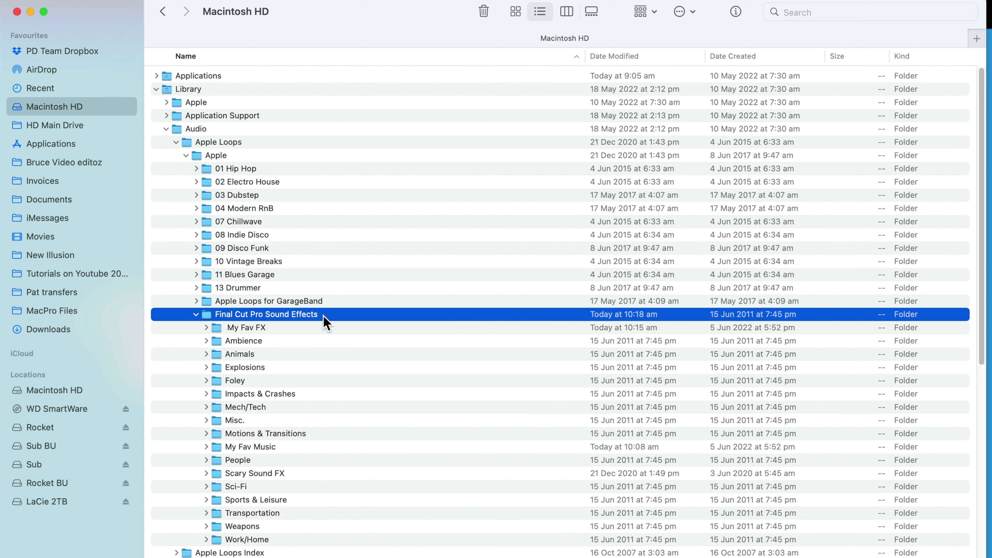
{"action": "left_click", "coordinate": [189, 145]}
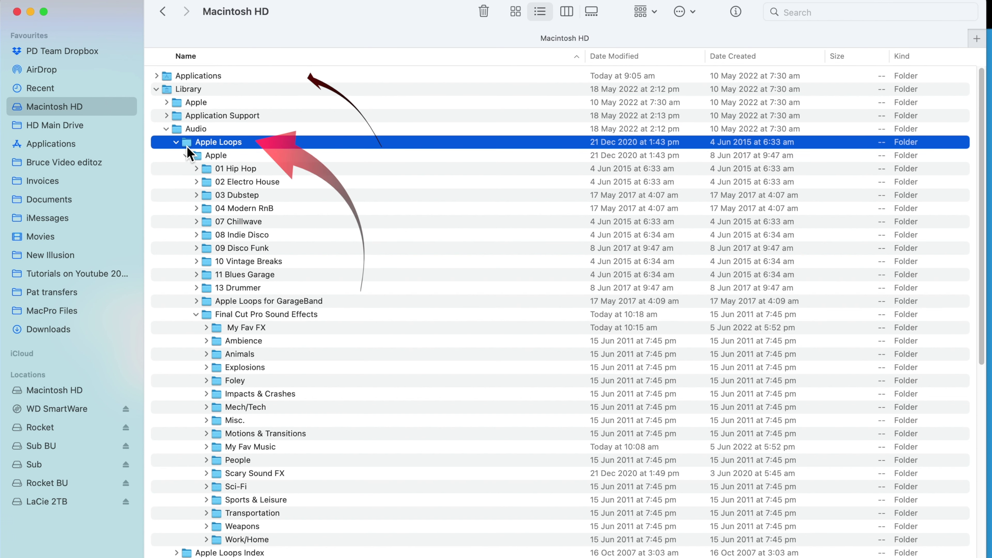
{"action": "left_click", "coordinate": [166, 129]}
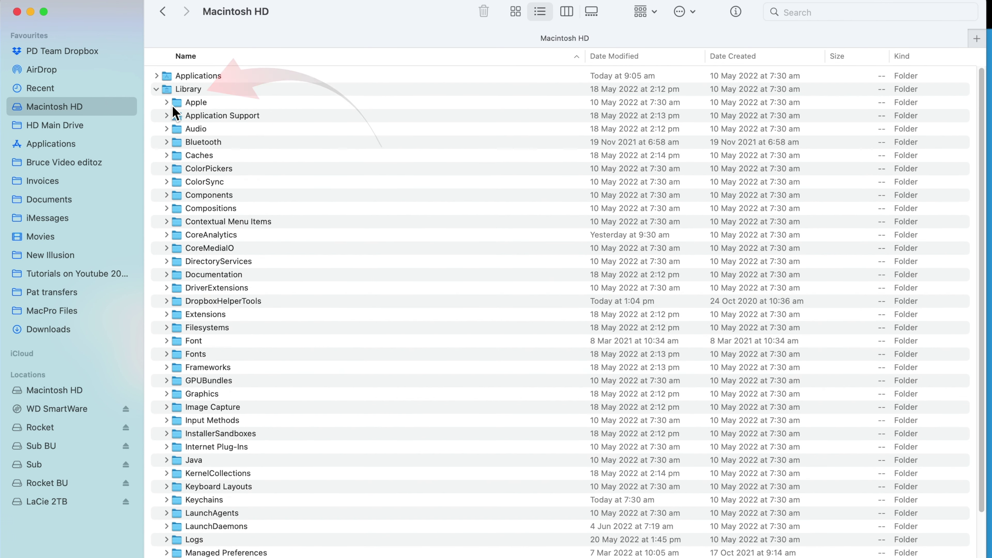
{"action": "left_click", "coordinate": [156, 90]}
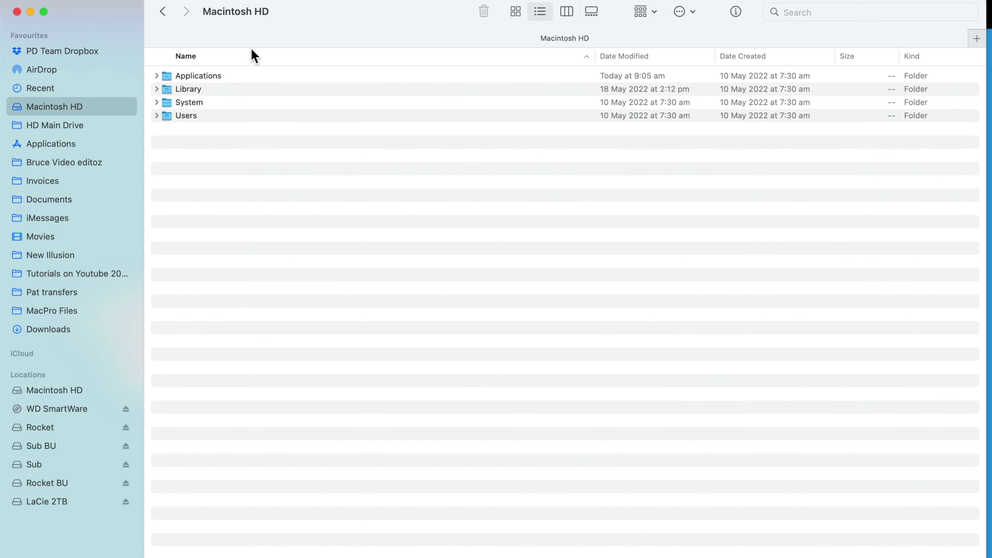
Re-expand Library, Audio and Apple, then select and collapse the Final Cut Pro Sound Effects folder.
{"action": "left_click", "coordinate": [156, 89]}
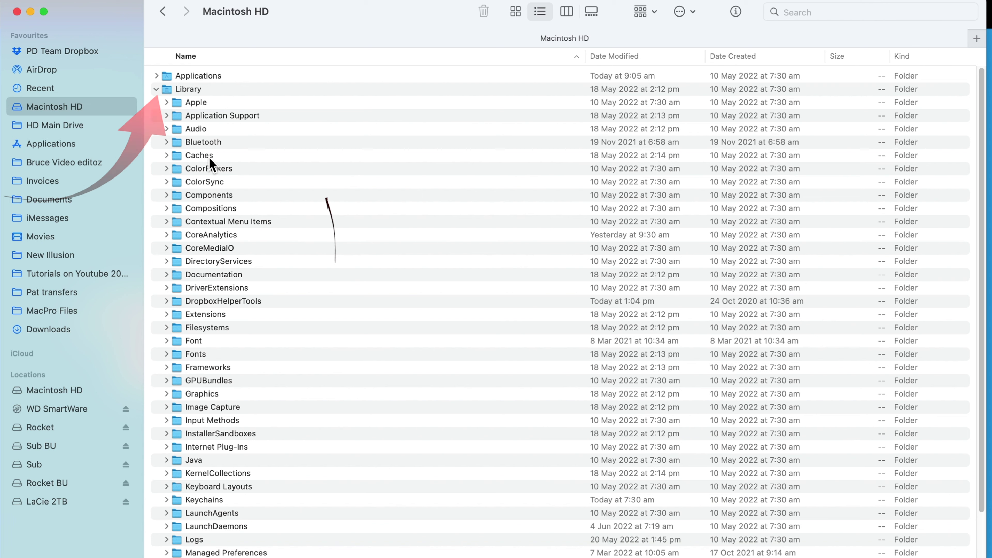
{"action": "left_click", "coordinate": [166, 129]}
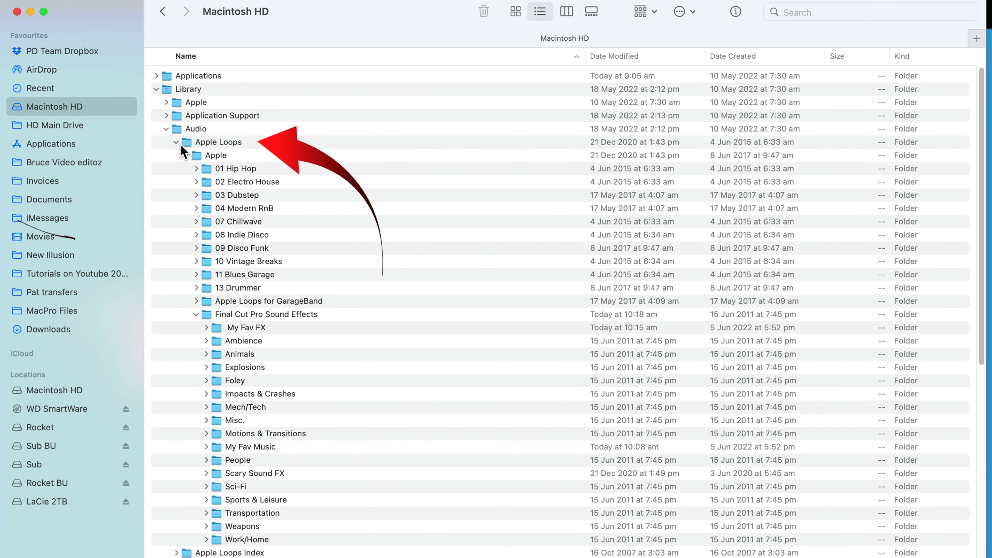
{"action": "left_click", "coordinate": [186, 156]}
{"action": "left_click", "coordinate": [186, 155]}
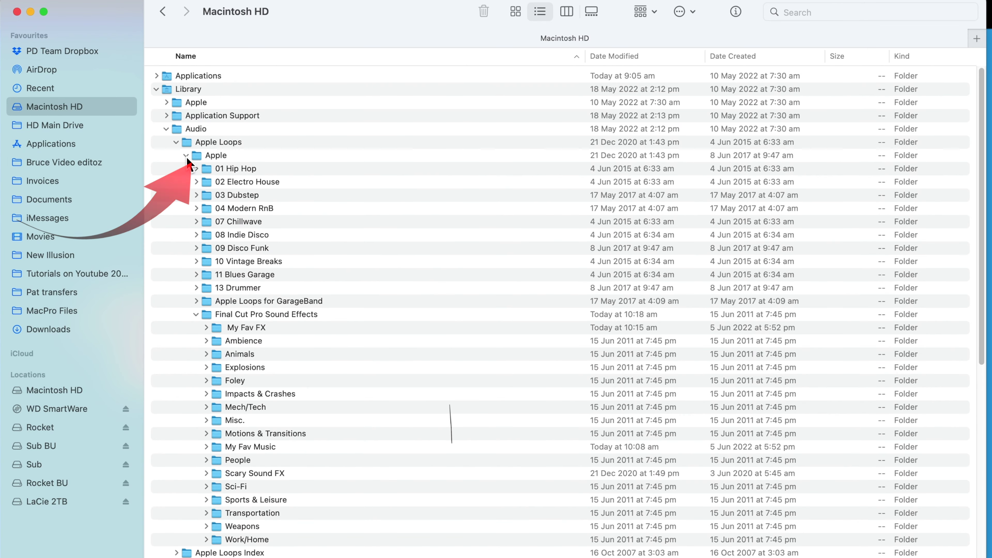
{"action": "left_click", "coordinate": [211, 320]}
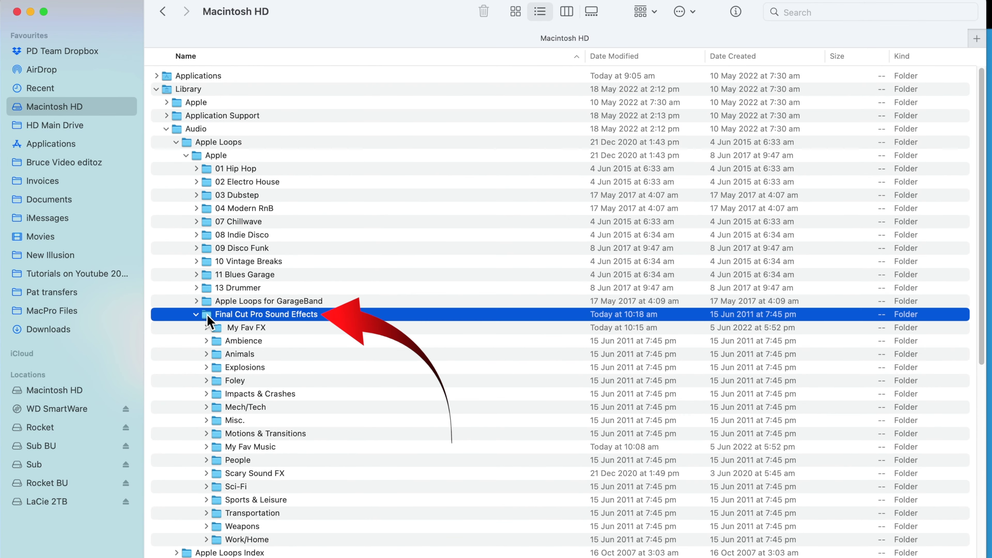
{"action": "left_click", "coordinate": [196, 314]}
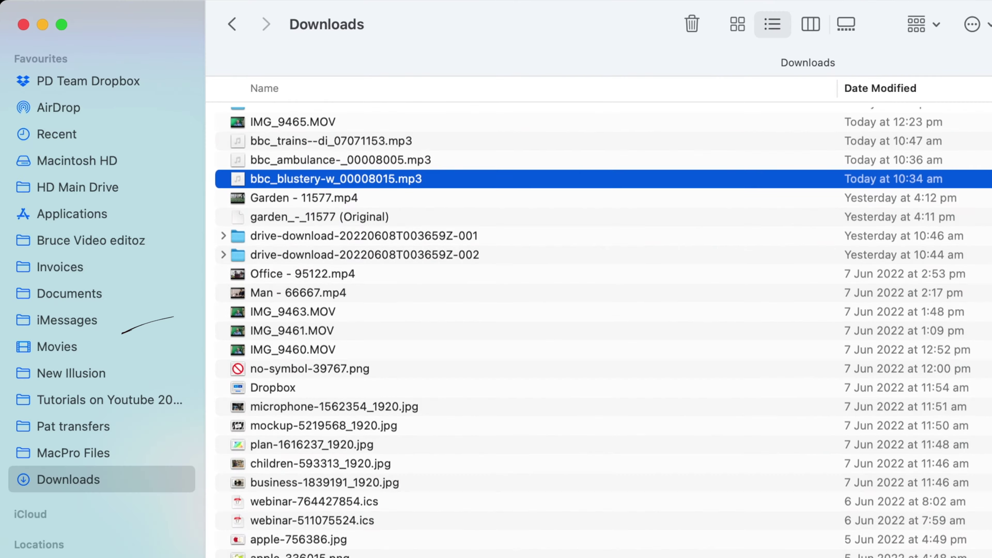
Create a new folder and move the bbc_trains, bbc_ambulance and bbc_blustery mp3s into it.
{"action": "key", "text": "super+shift+n"}
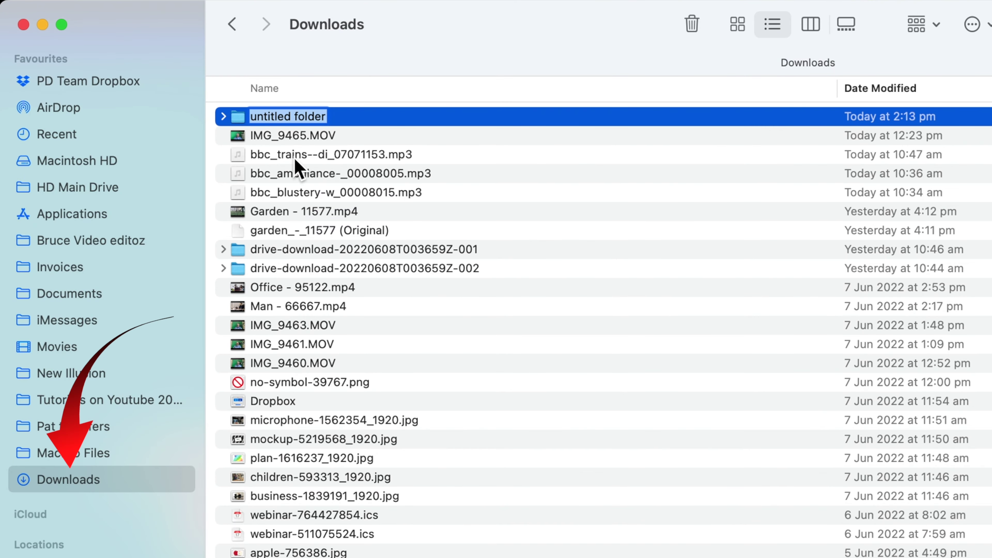
{"action": "left_click", "coordinate": [241, 161]}
{"action": "left_click", "coordinate": [241, 174], "text": "shift"}
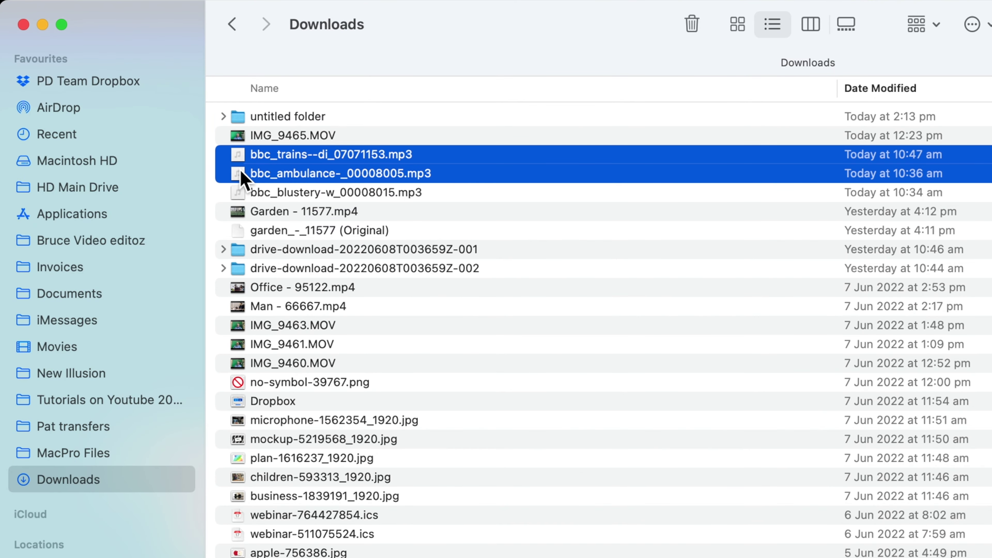
{"action": "left_click", "coordinate": [241, 193], "text": "shift"}
{"action": "left_click_drag", "start_coordinate": [239, 172], "coordinate": [239, 118]}
Rename the untitled folder to 'my Sound Effects'.
{"action": "left_click", "coordinate": [489, 119]}
{"action": "key", "text": "Return"}
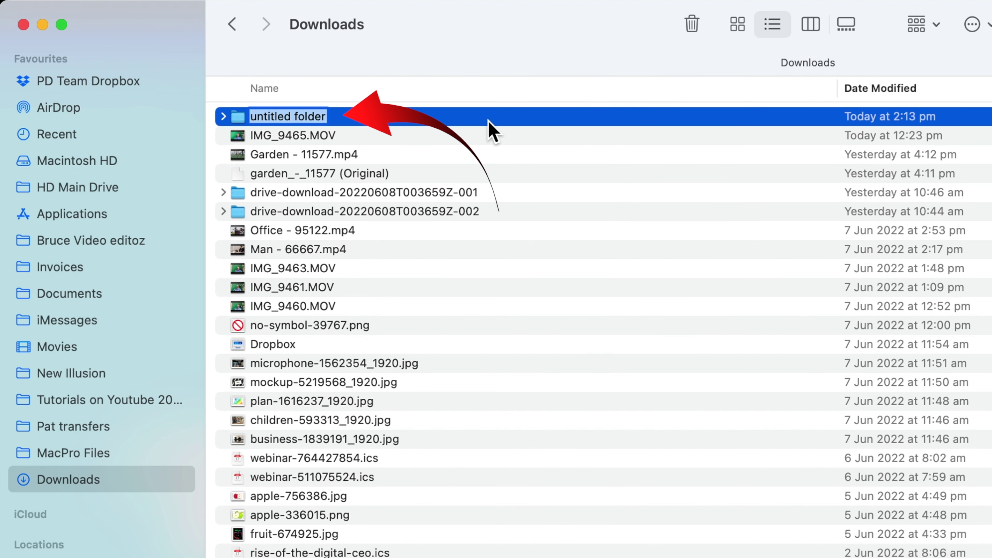
{"action": "type", "text": "my Sound Effects"}
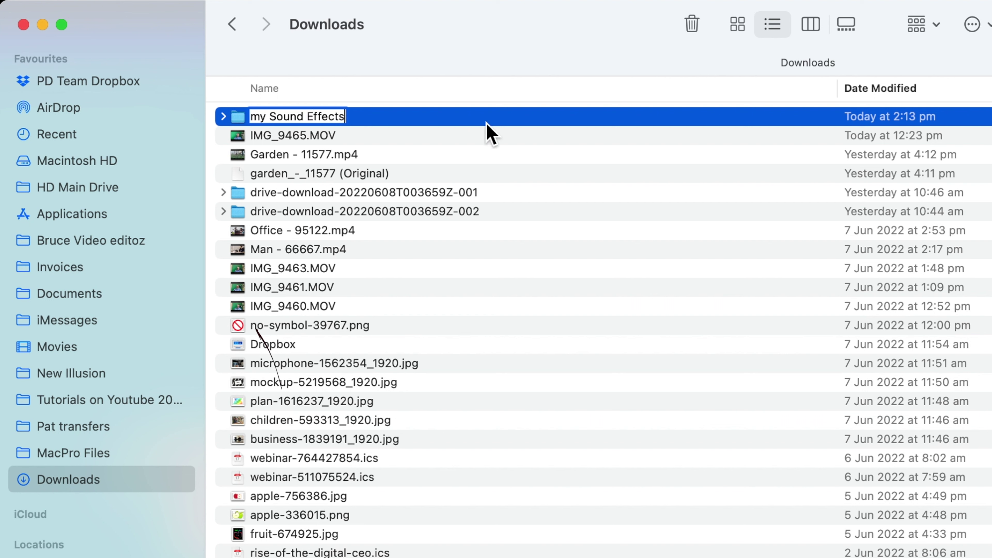
Move the my Sound Effects folder into Documents and make an alias of it there.
{"action": "left_click_drag", "start_coordinate": [244, 115], "coordinate": [69, 294]}
{"action": "left_click", "coordinate": [69, 293]}
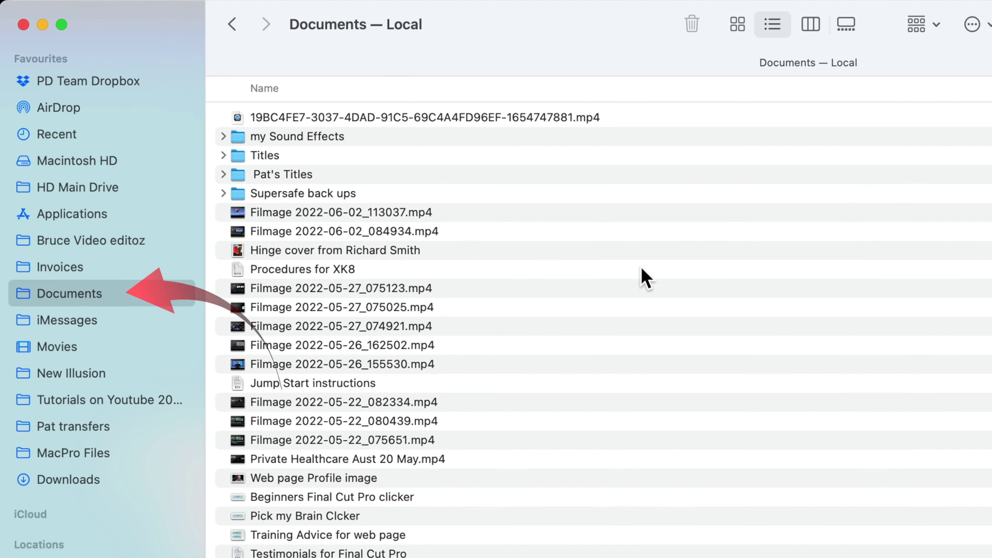
{"action": "left_click", "coordinate": [239, 137]}
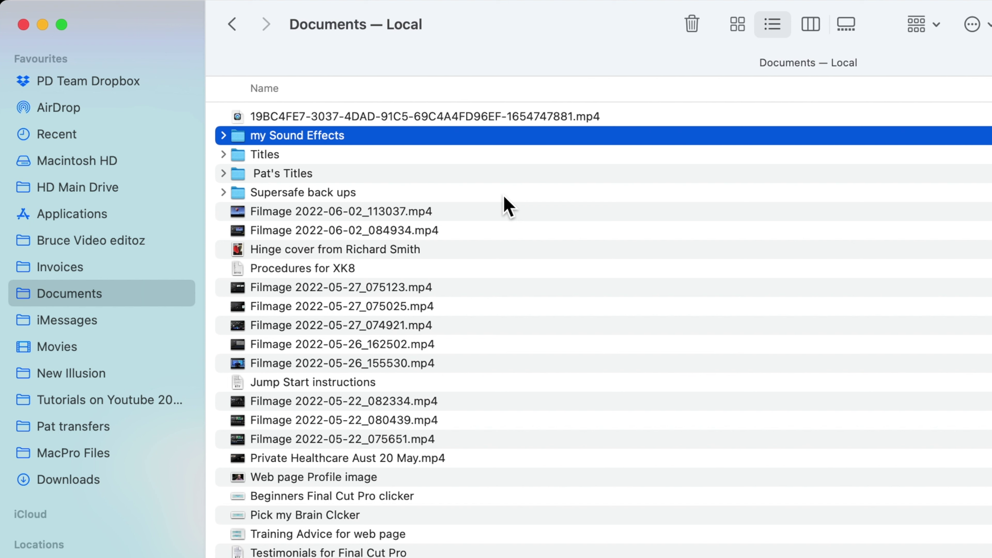
{"action": "right_click", "coordinate": [234, 135]}
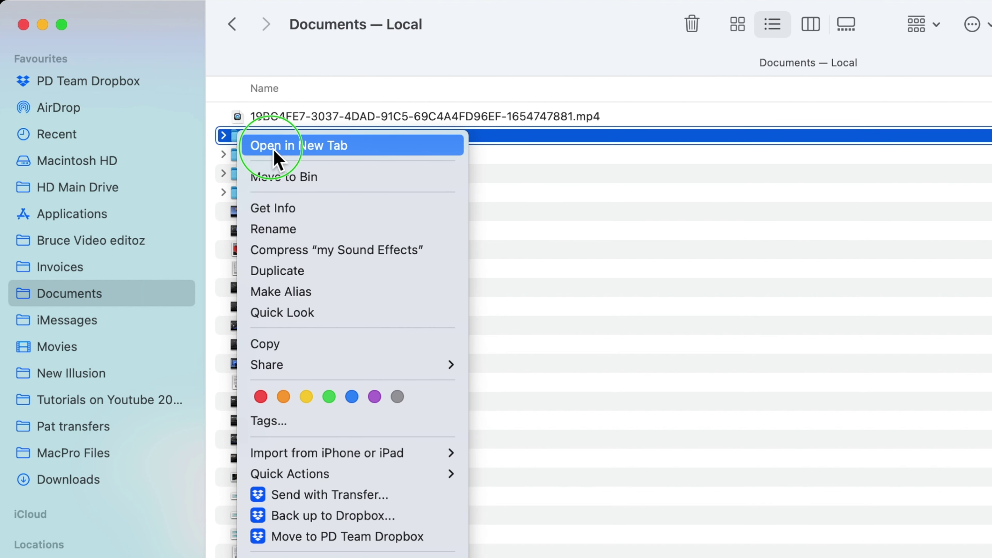
{"action": "left_click", "coordinate": [332, 297]}
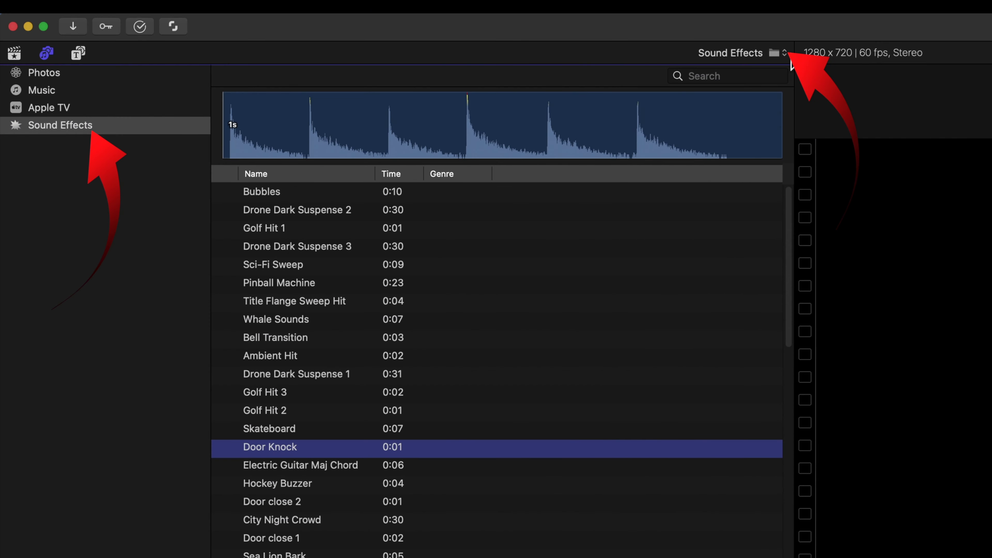
Switch the media browser to Sound Effects and pick my Sound Effects as the source to show the BBC clips.
{"action": "left_click", "coordinate": [787, 55]}
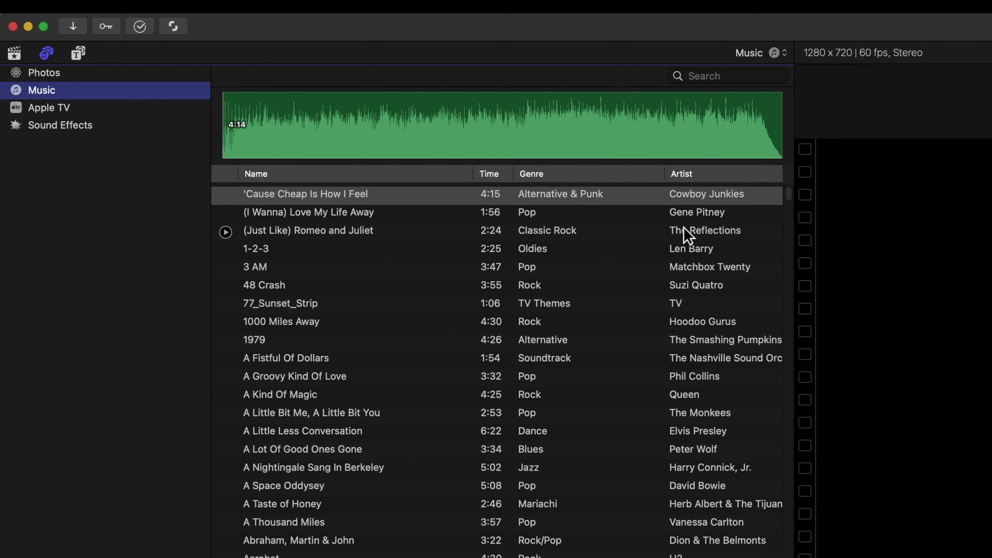
{"action": "scroll", "coordinate": [683, 235], "scroll_direction": "down", "scroll_amount": 5}
{"action": "left_click", "coordinate": [793, 56]}
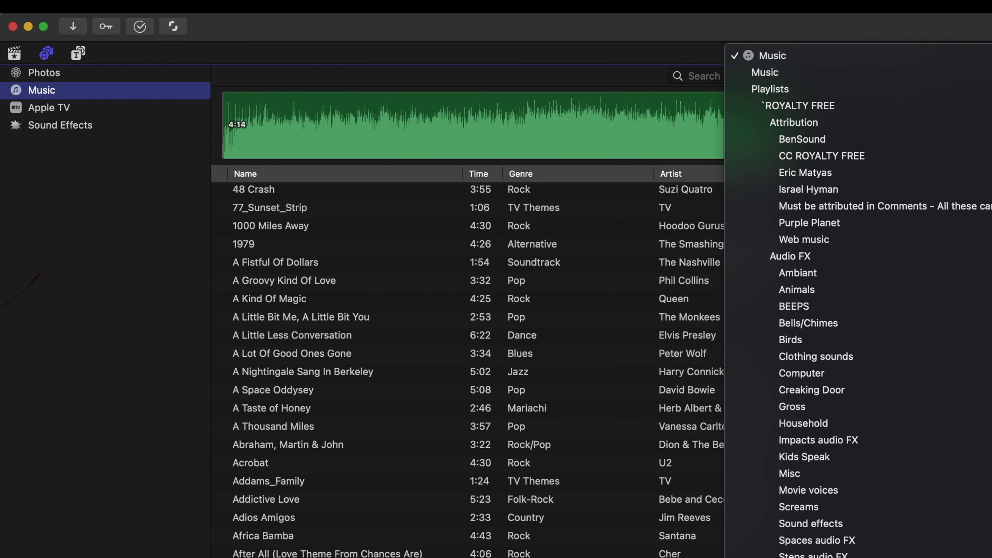
{"action": "left_click", "coordinate": [29, 126]}
{"action": "left_click", "coordinate": [29, 126]}
{"action": "left_click", "coordinate": [762, 49]}
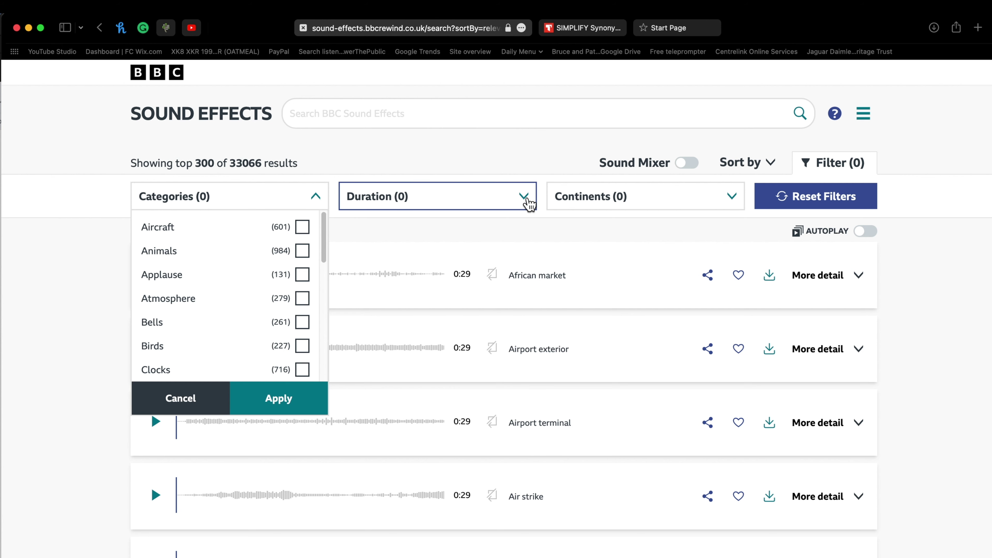
Check the duration filter options, then go to the Licences & Usage page.
{"action": "left_click", "coordinate": [525, 198]}
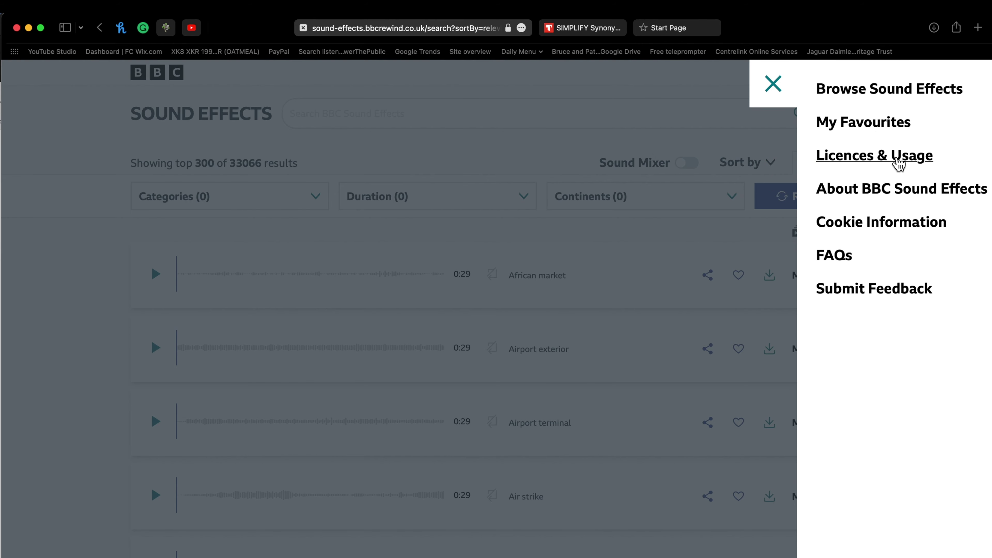
{"action": "left_click", "coordinate": [898, 164]}
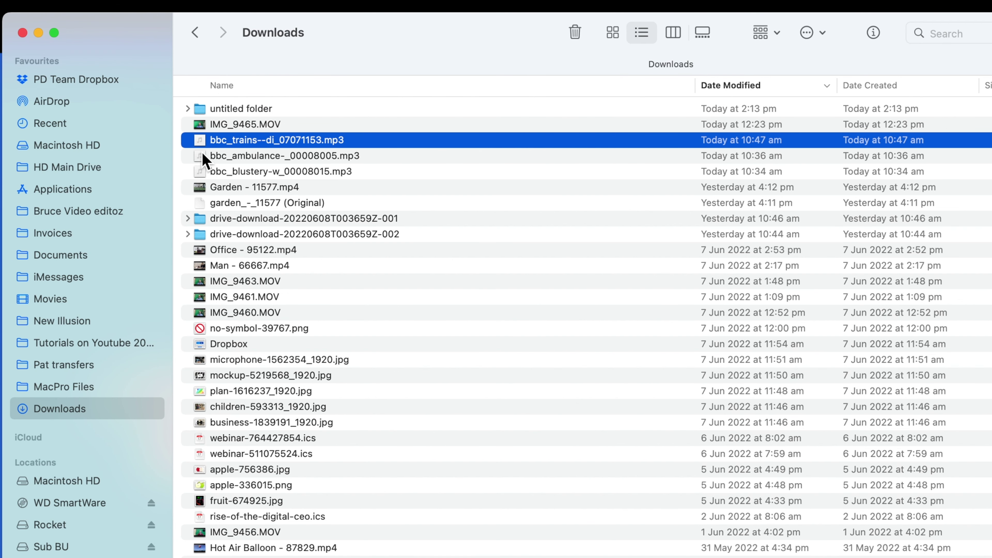
Select bbc_ambulance and bbc_blustery with the trains file and drag all three mp3s into untitled folder.
{"action": "left_click", "coordinate": [203, 156], "text": "shift"}
{"action": "left_click", "coordinate": [202, 172], "text": "shift"}
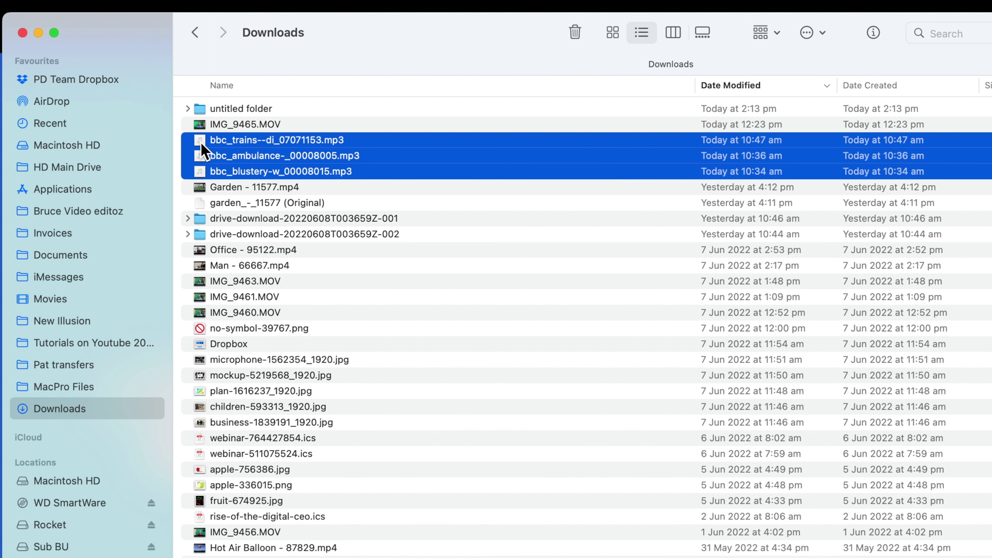
{"action": "left_click_drag", "start_coordinate": [203, 149], "coordinate": [200, 113]}
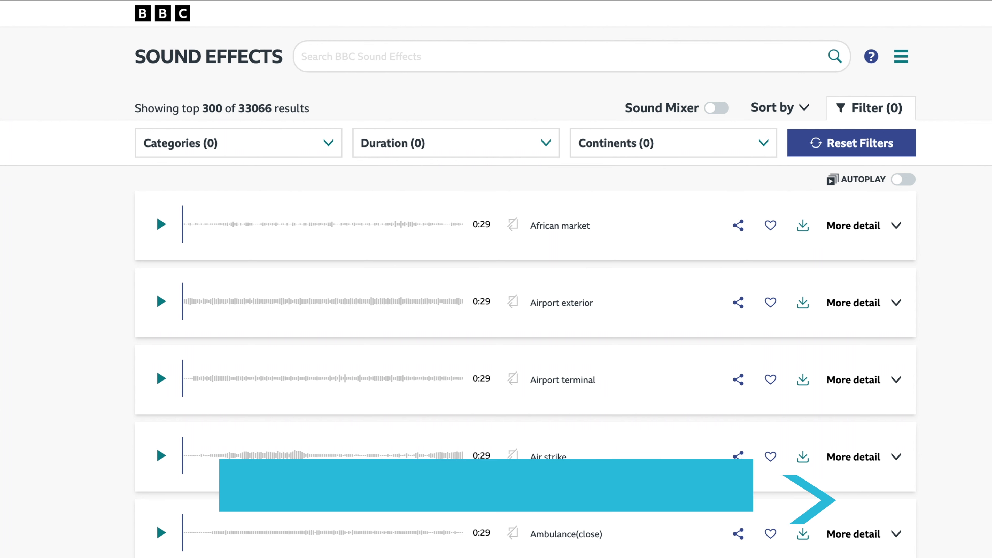